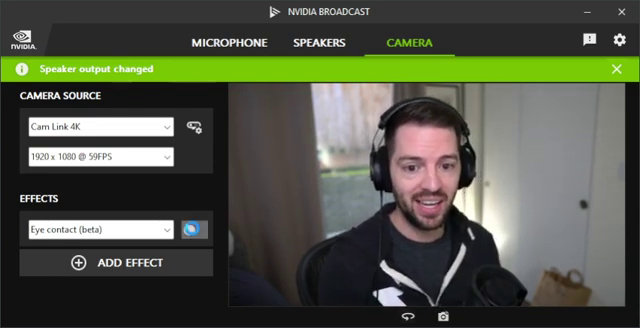
Step: Switch on Eye contact (beta) for the Cam Link 4K camera feed
left_click(194, 230)
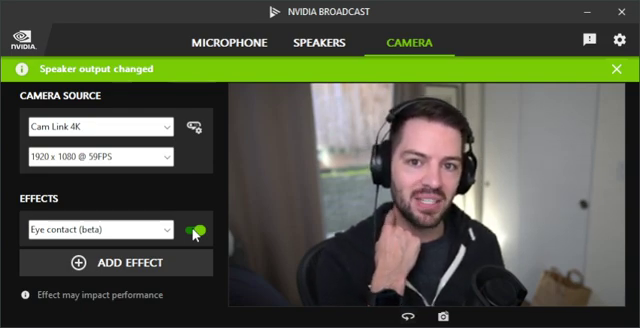
Step: Toggle Eye contact off, on, off, on and off to compare the preview
left_click(196, 231)
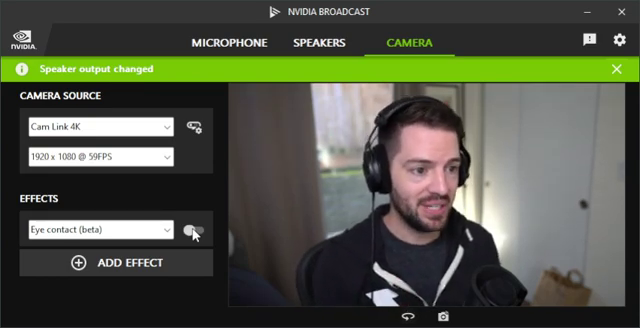
left_click(196, 231)
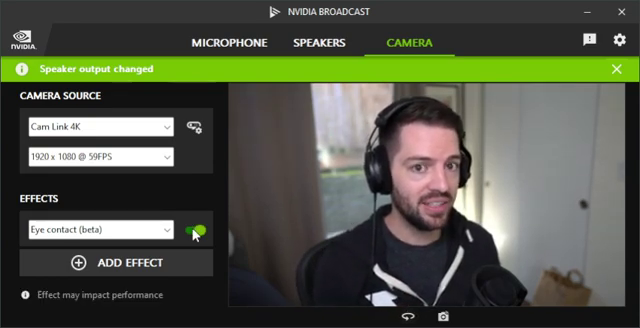
left_click(196, 231)
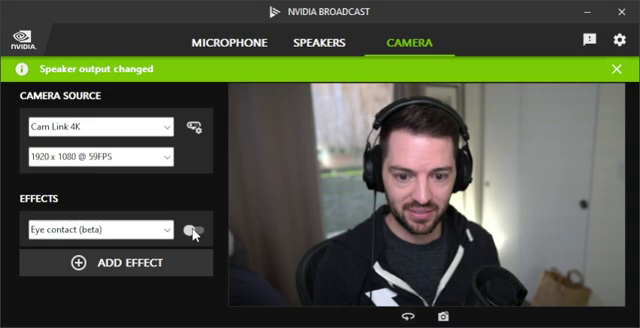
left_click(196, 231)
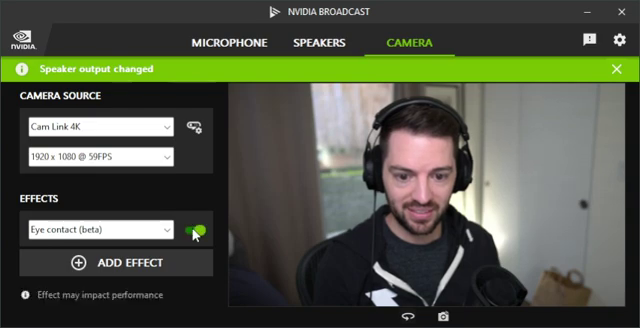
left_click(196, 231)
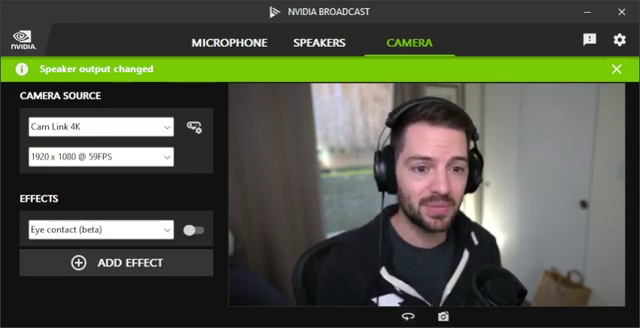
Step: Re-enable Eye contact (beta) on the Cam Link 4K feed
left_click(195, 230)
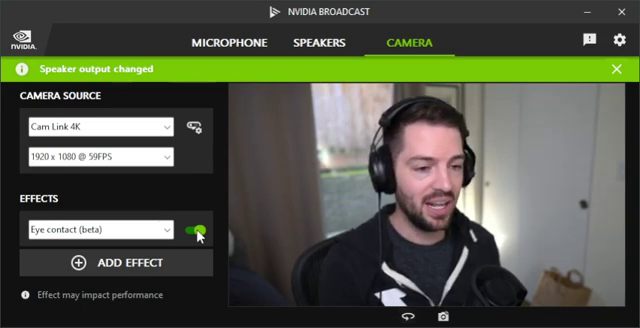
left_click(196, 230)
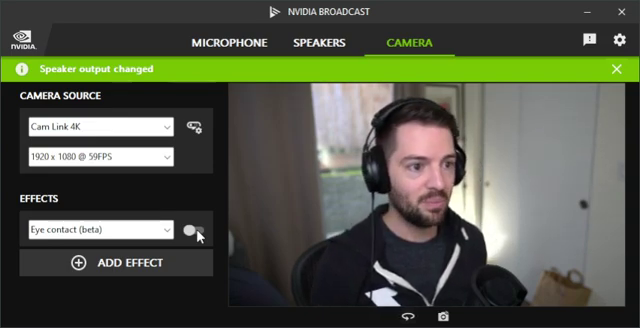
left_click(196, 230)
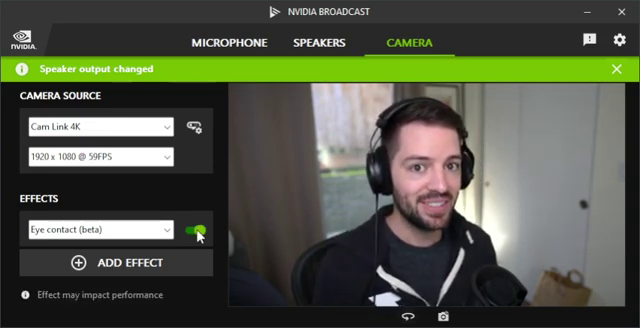